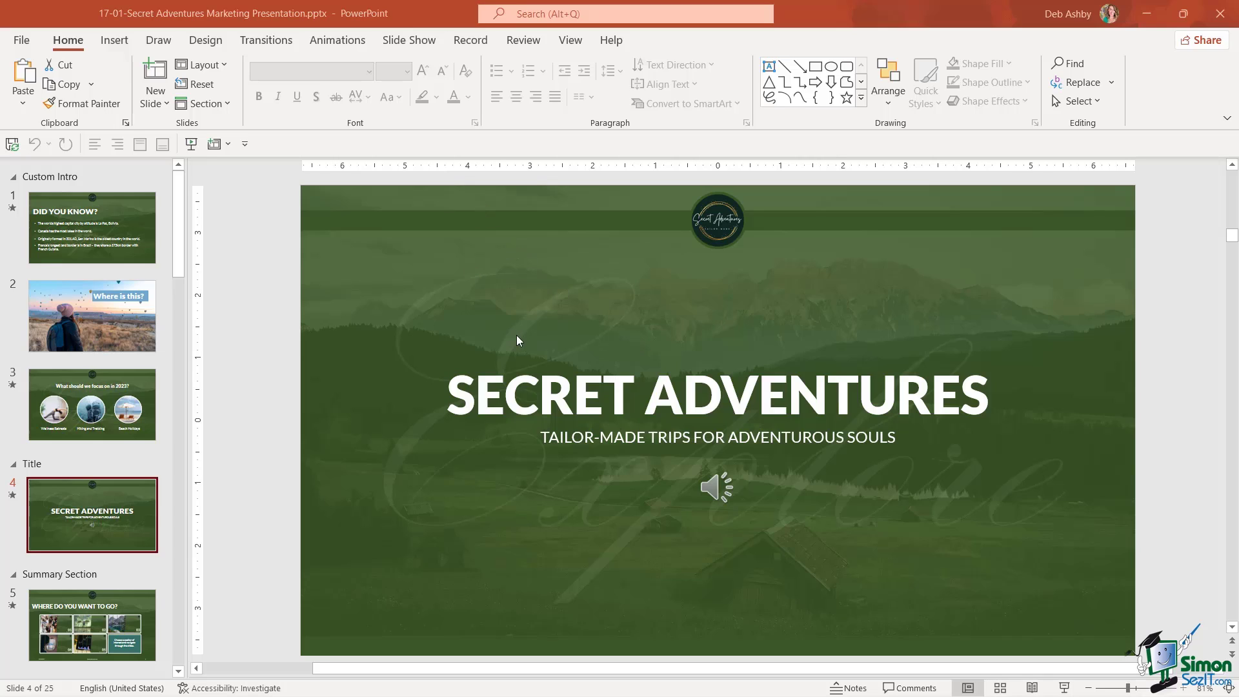
Step: Start sharing the presentation and invite the suggested 'deb' work contact
click(1202, 43)
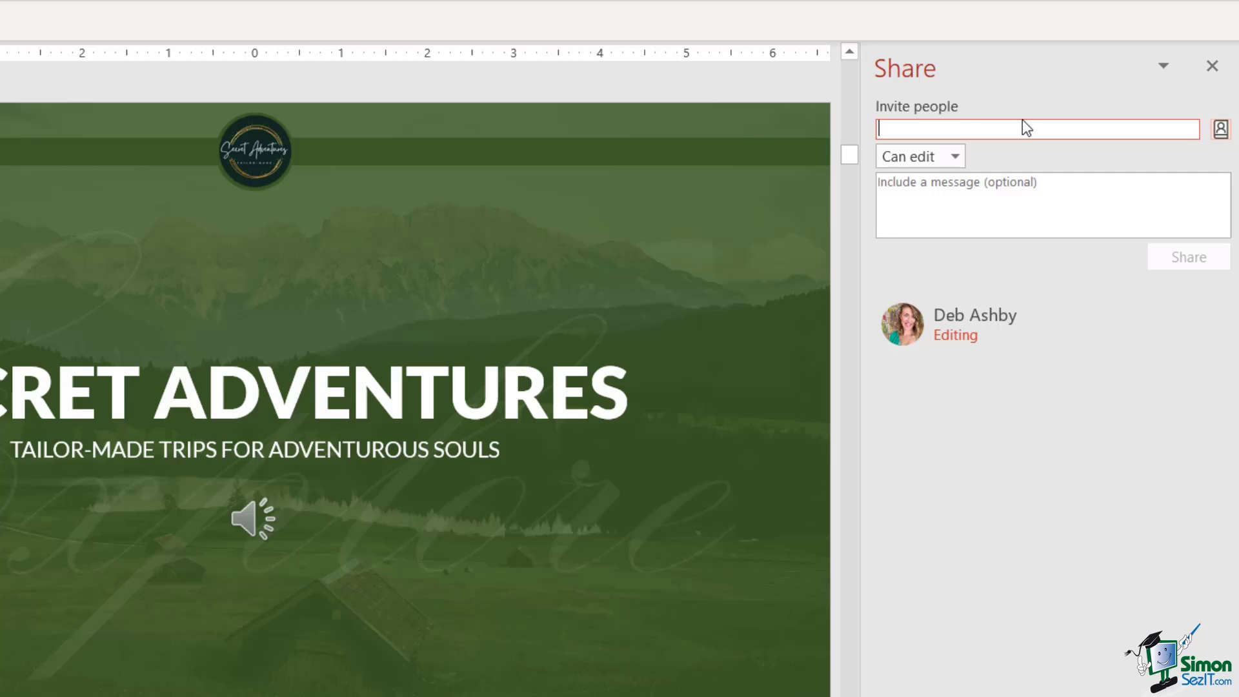
text(deb)
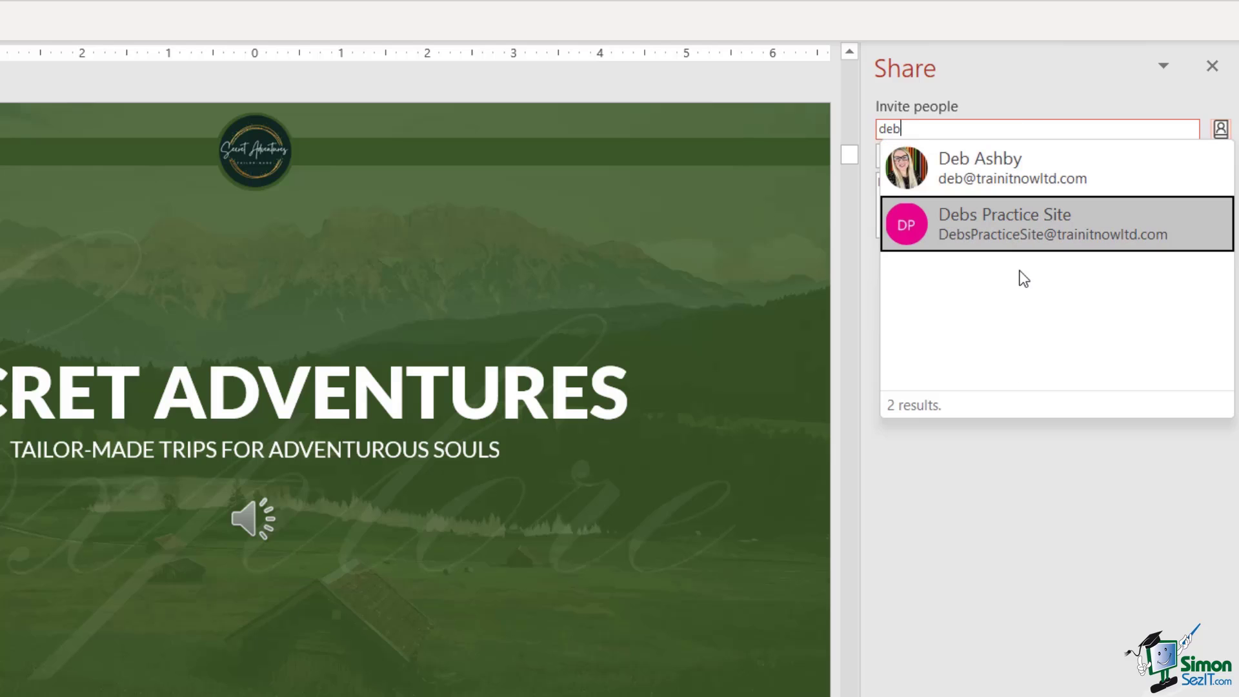
click(959, 167)
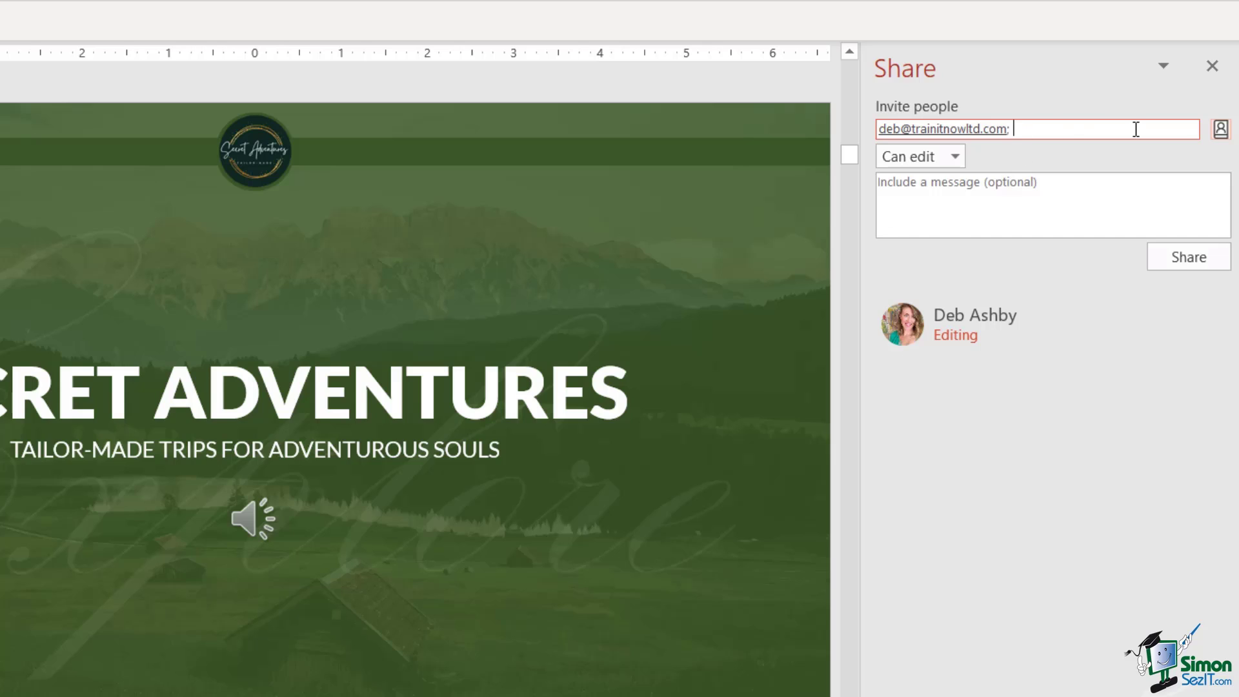
Step: Add a second invitee from the personal Contacts address book
click(1220, 132)
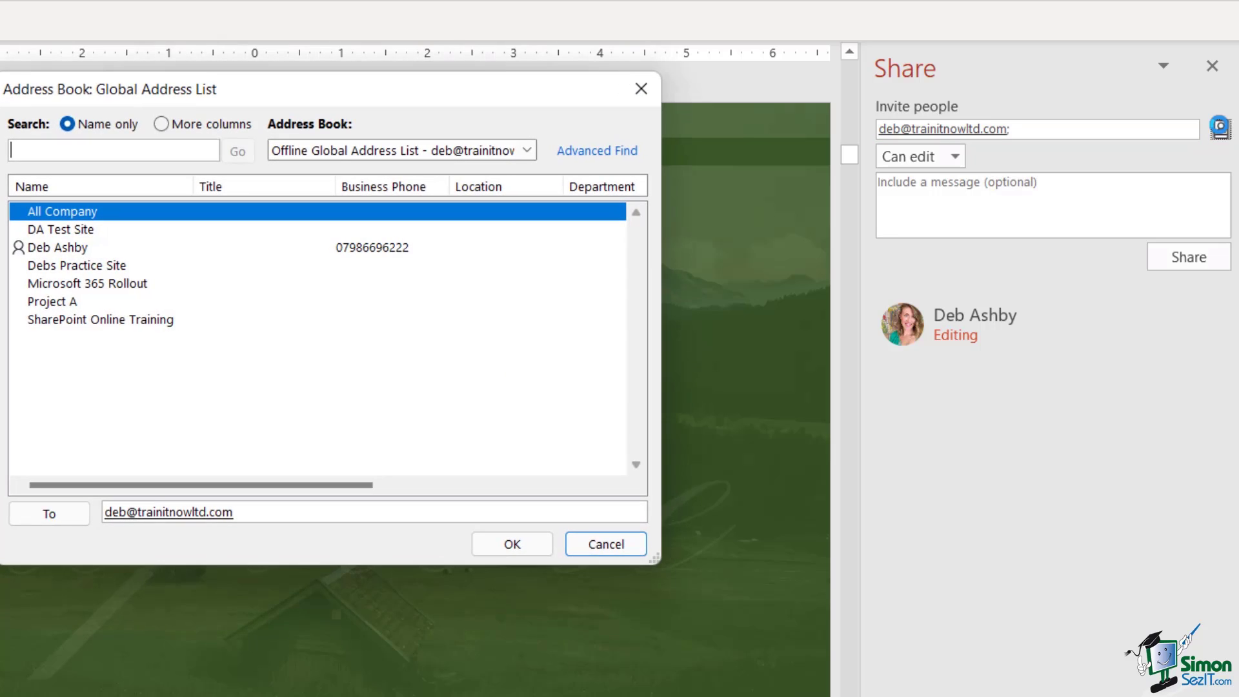
click(527, 153)
click(317, 232)
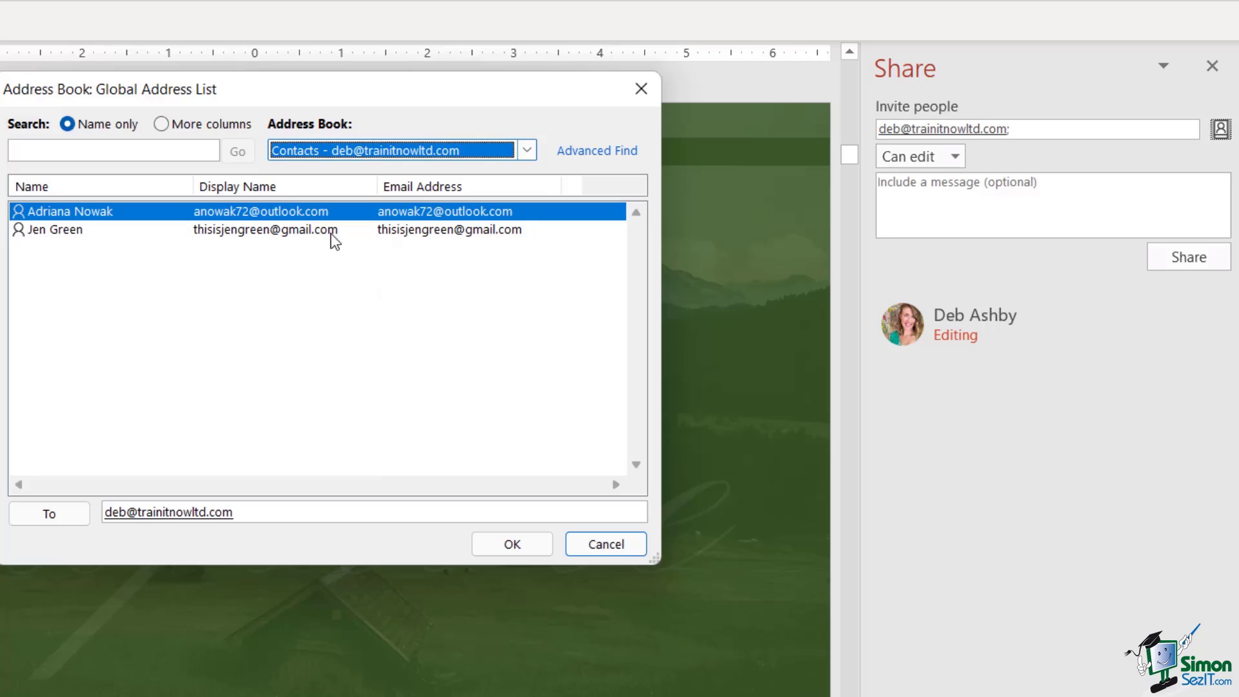
click(55, 231)
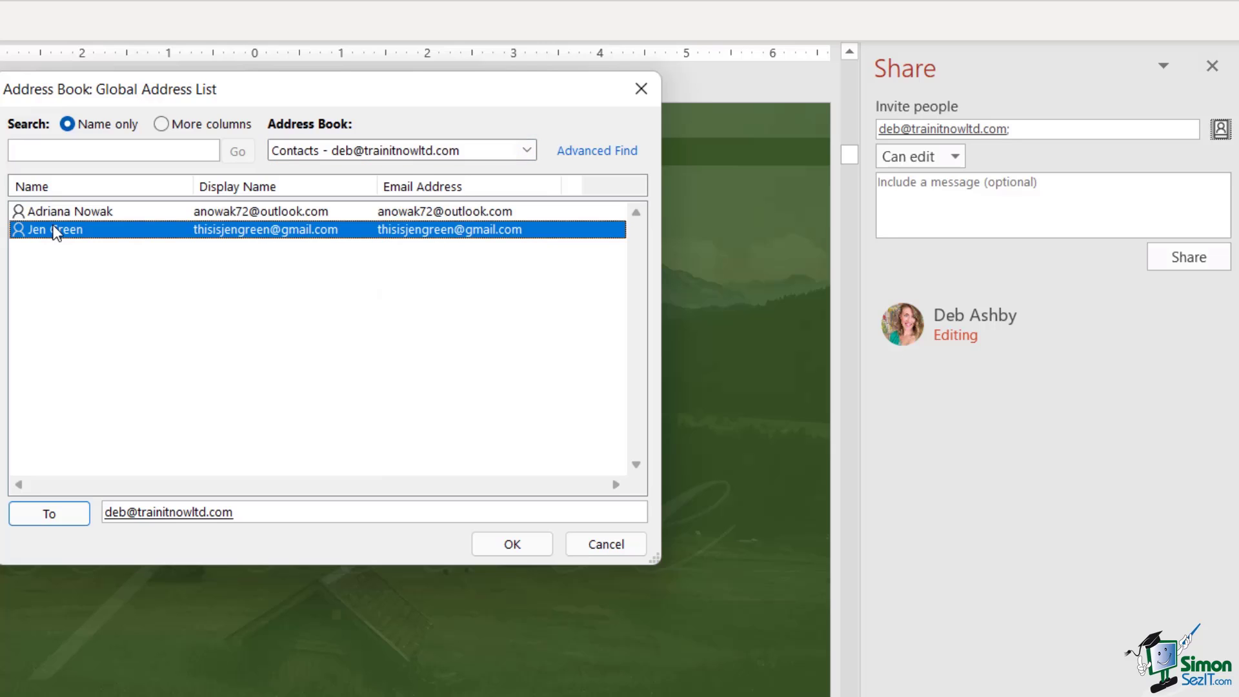
double_click(55, 231)
click(513, 544)
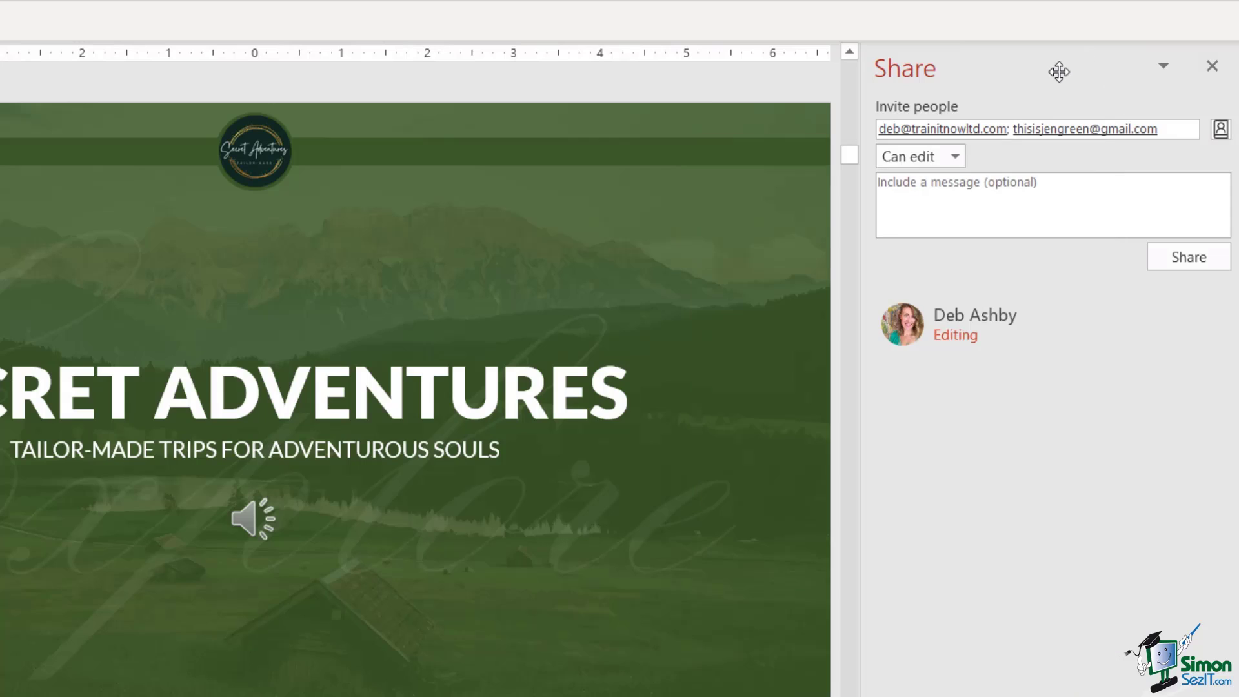
Step: Keep Can edit permission and add the message 'Hello, please can you check this presentation.'
click(955, 156)
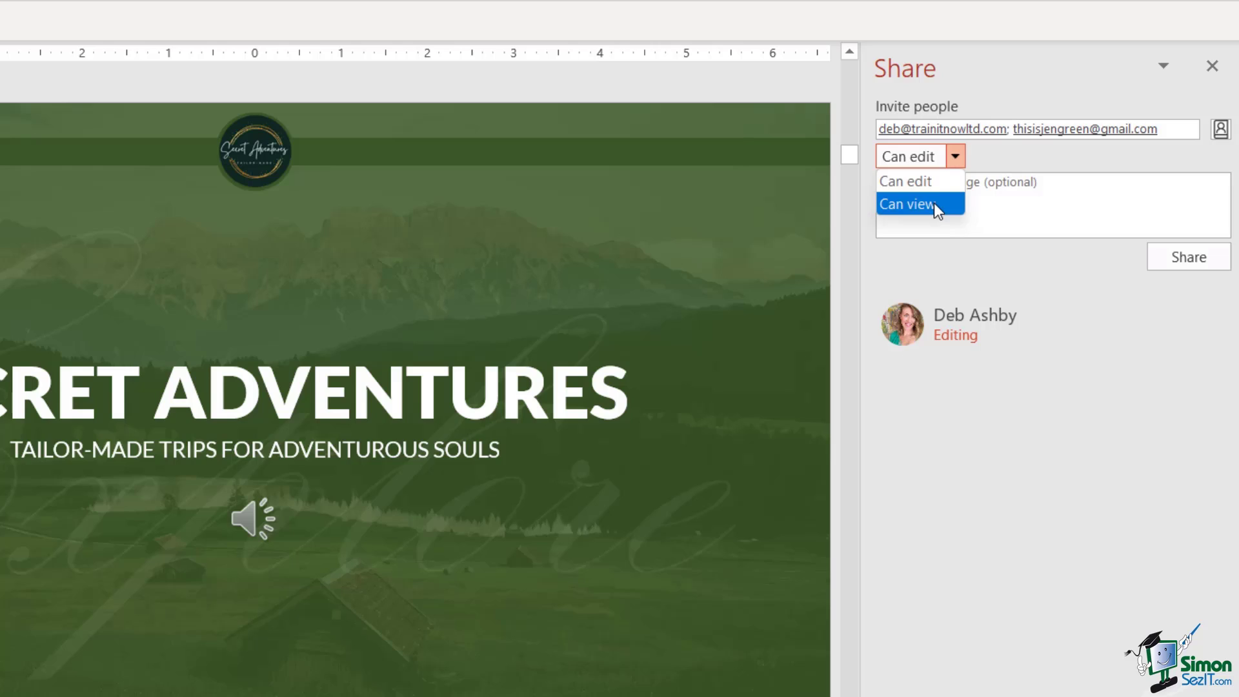
click(933, 177)
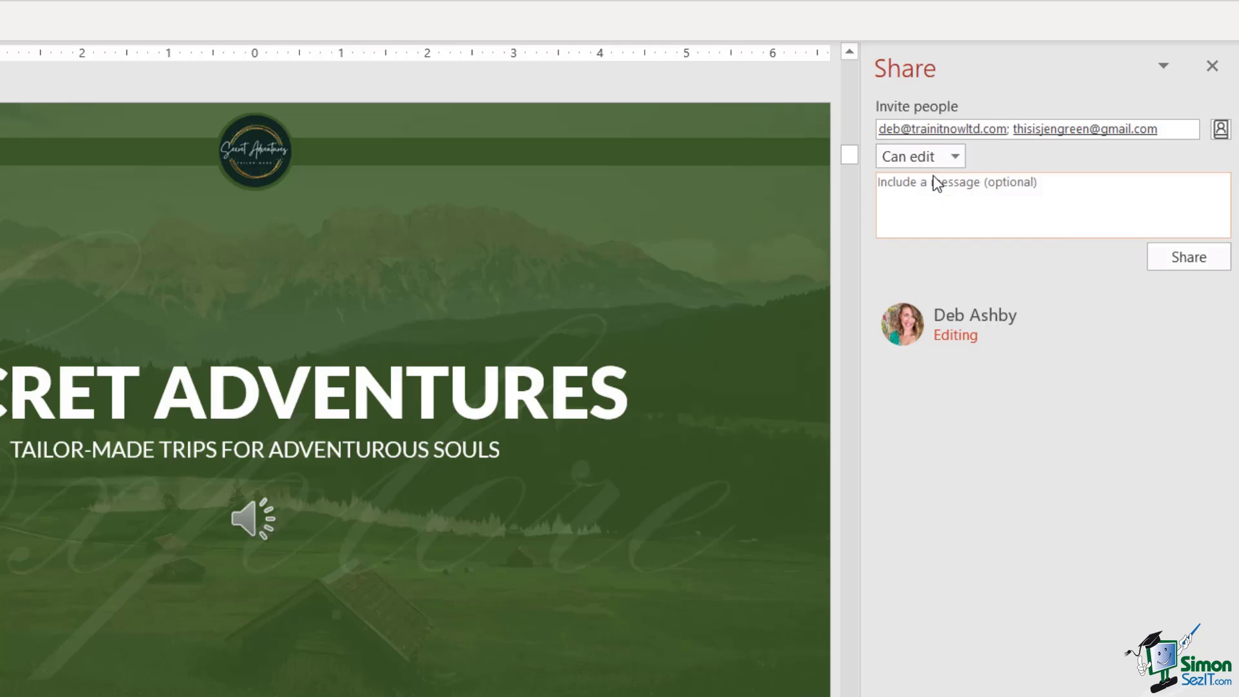
click(887, 185)
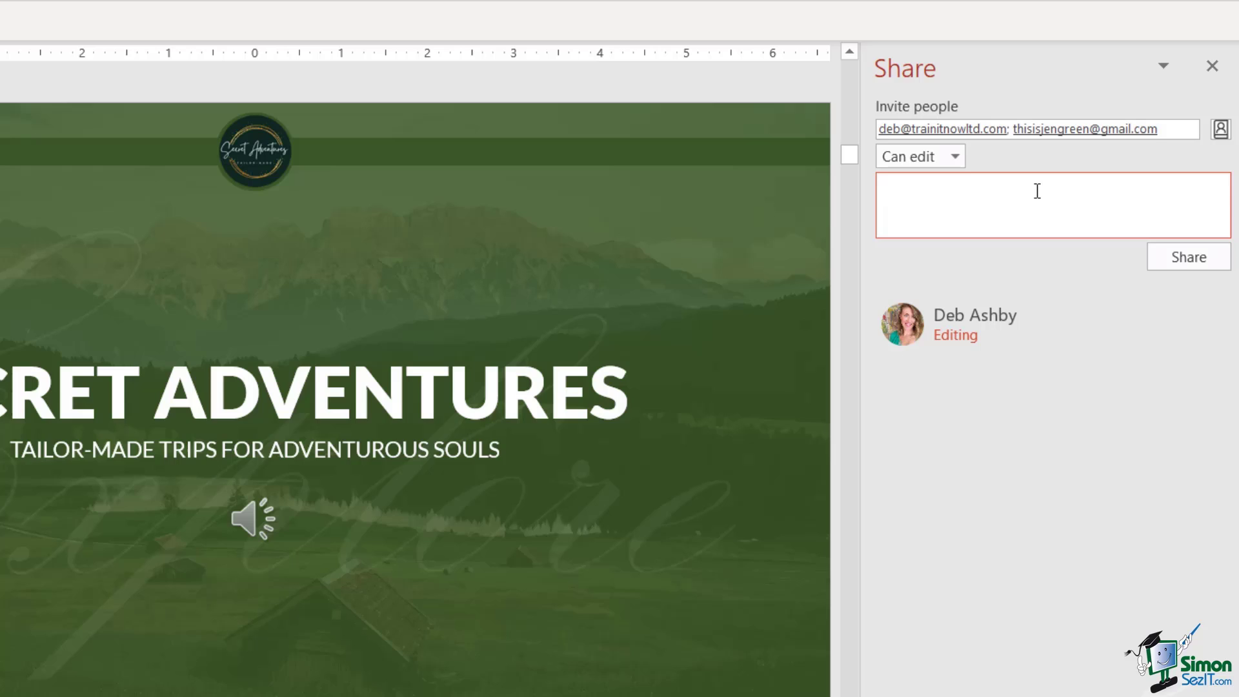
text(Hello, please can you check this presentation.)
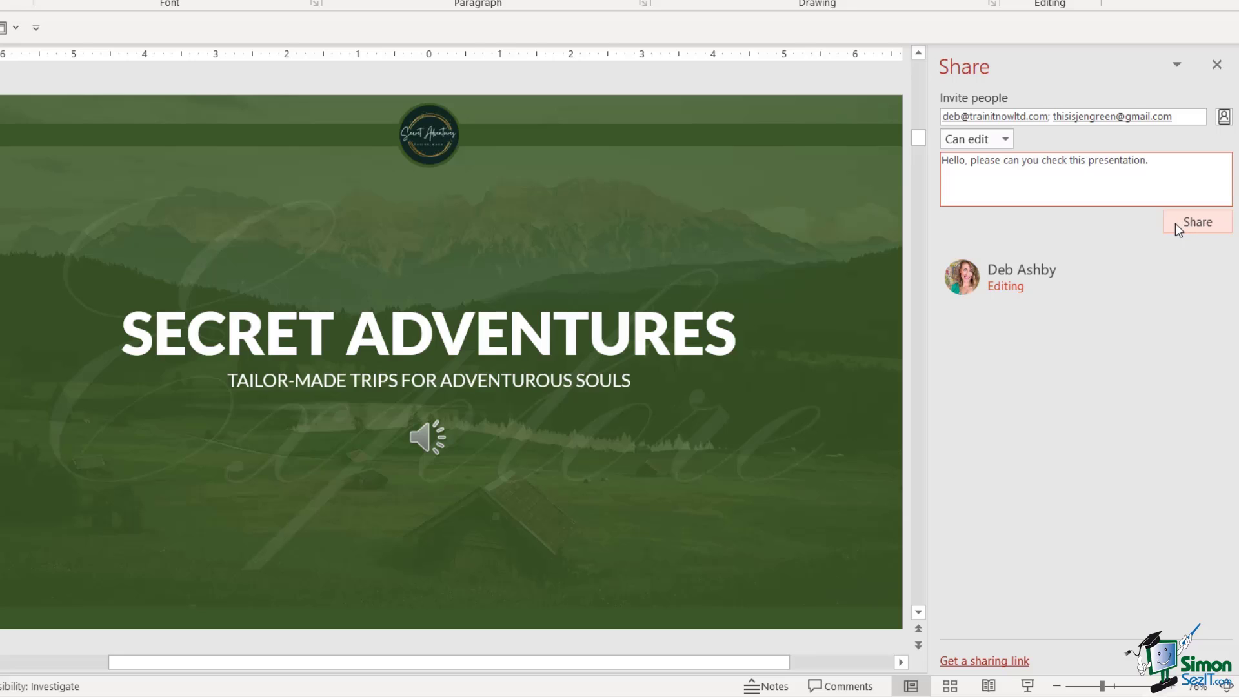
Step: Create and copy an 'anyone with an edit link' sharing link, then return to Invite people
click(1175, 223)
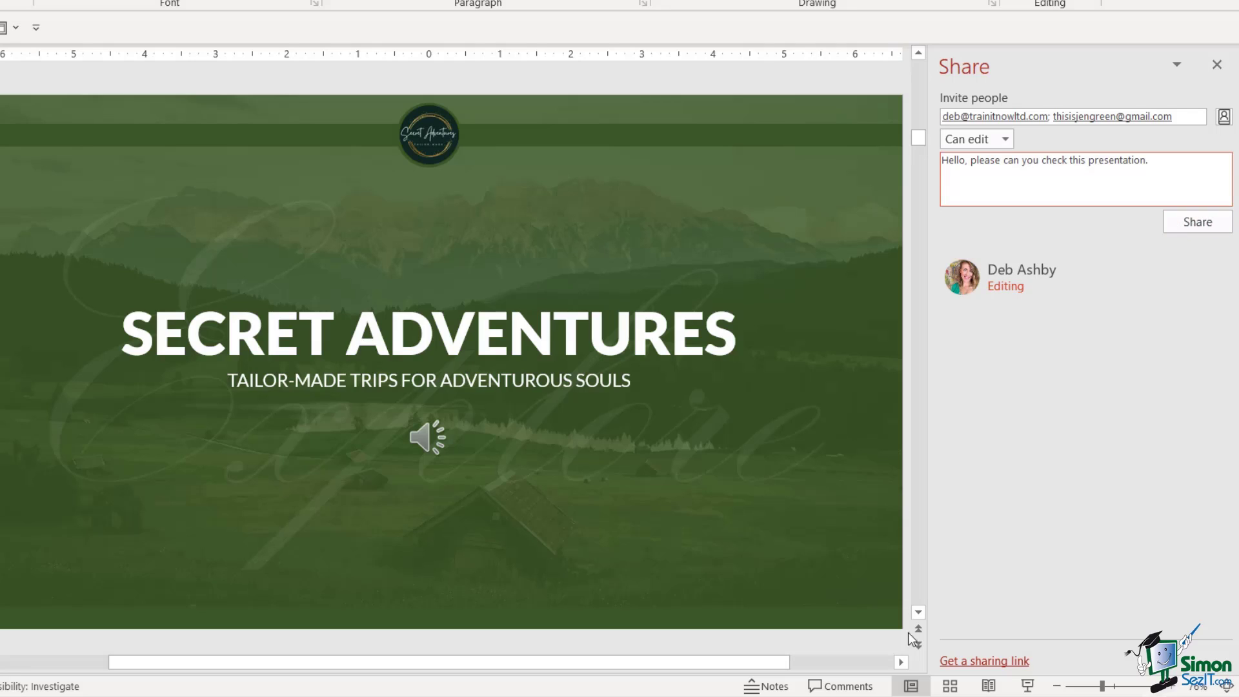
click(997, 662)
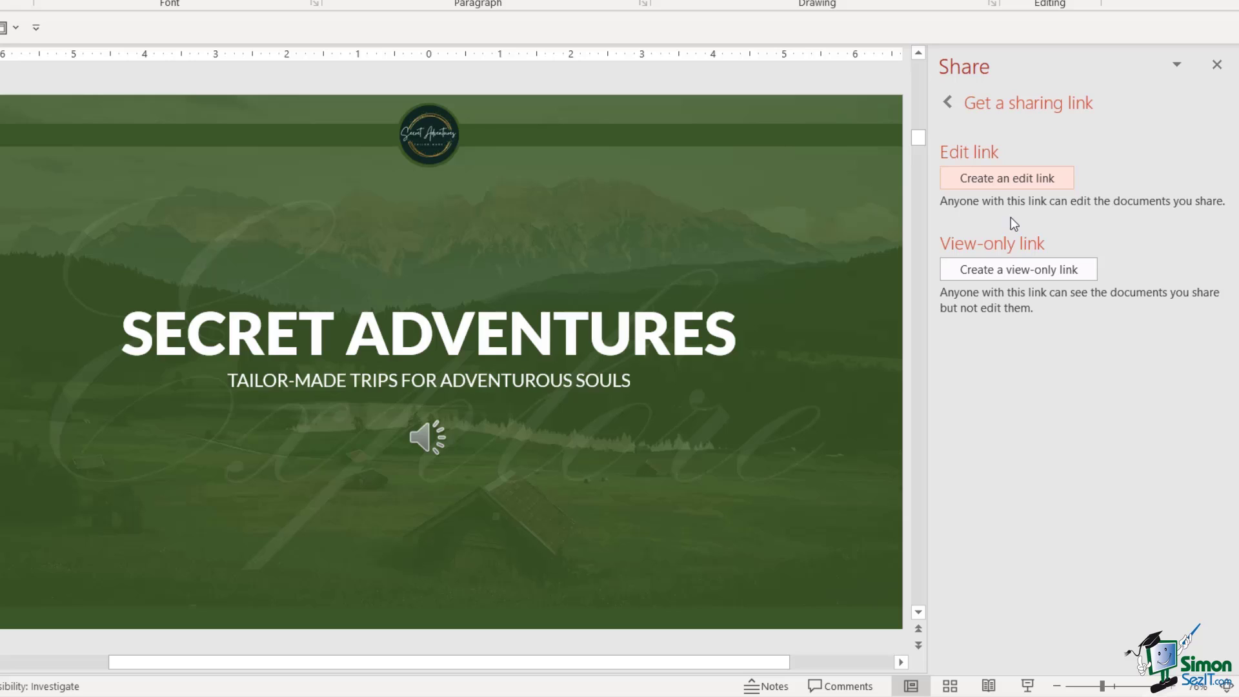
click(996, 179)
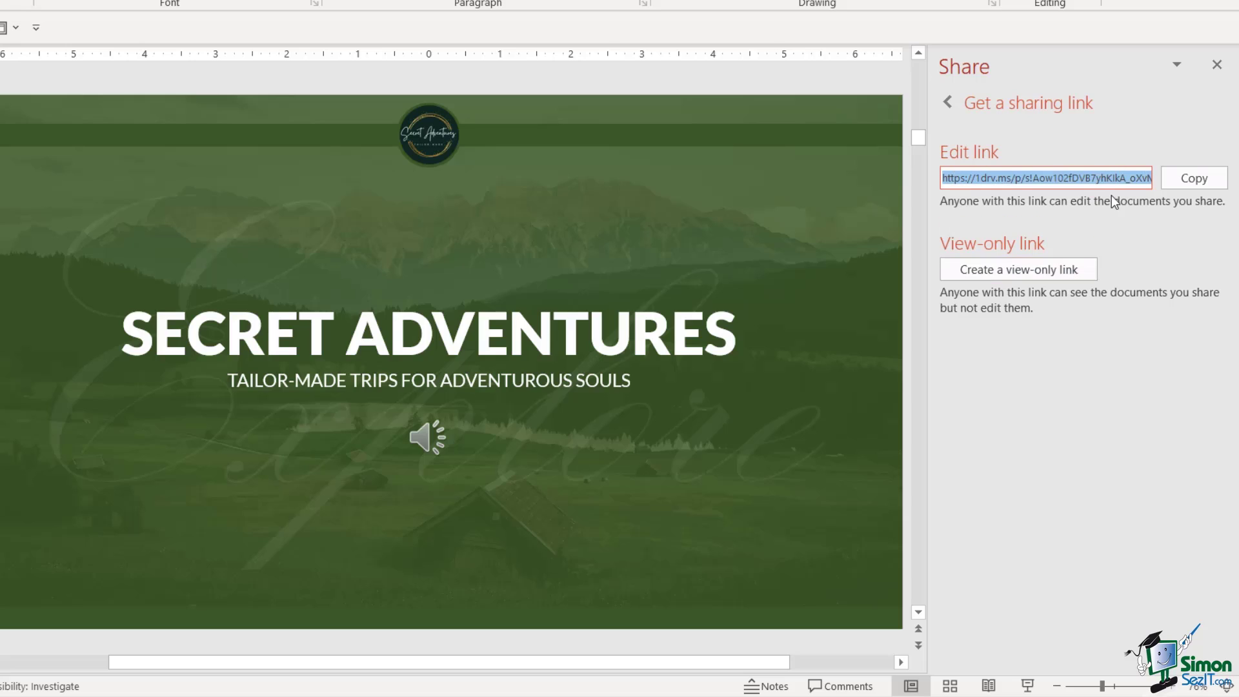
click(1201, 179)
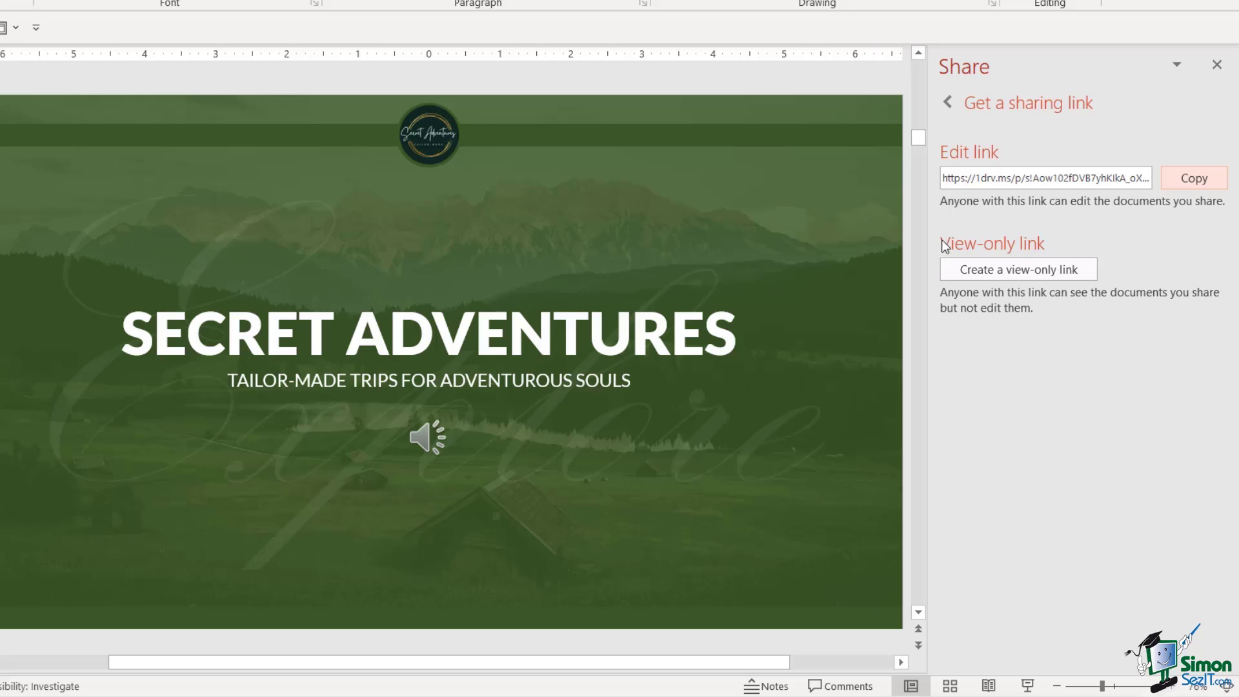
click(947, 102)
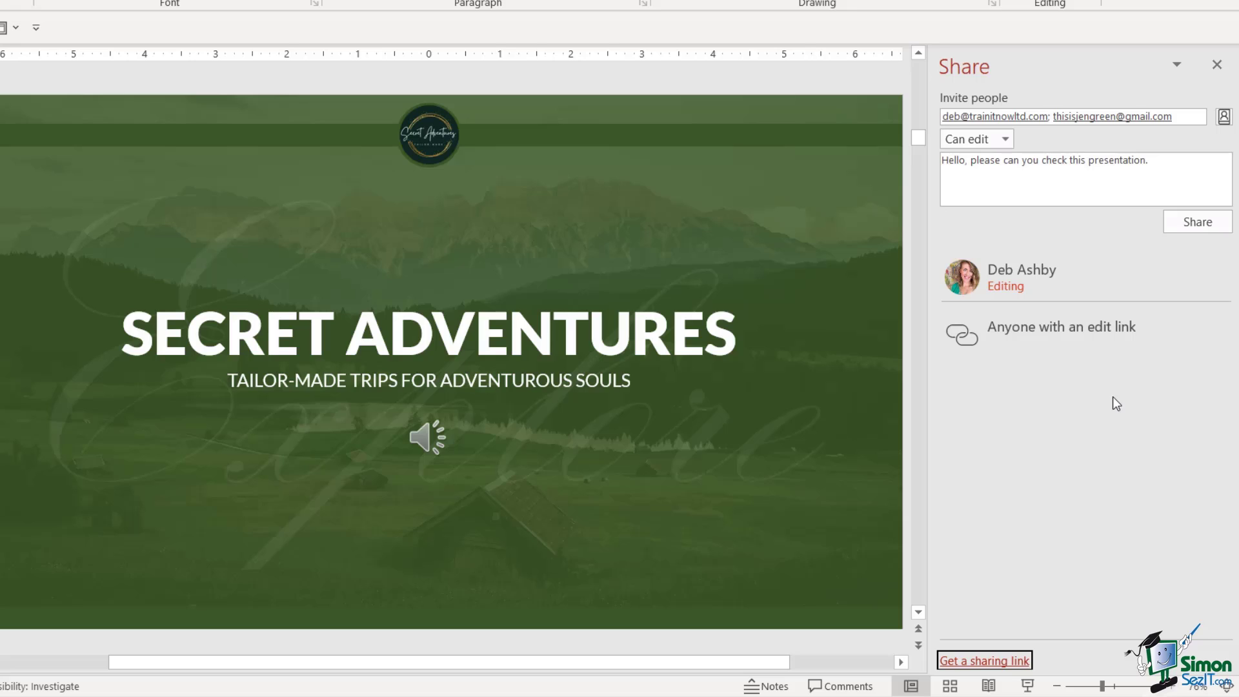
click(979, 661)
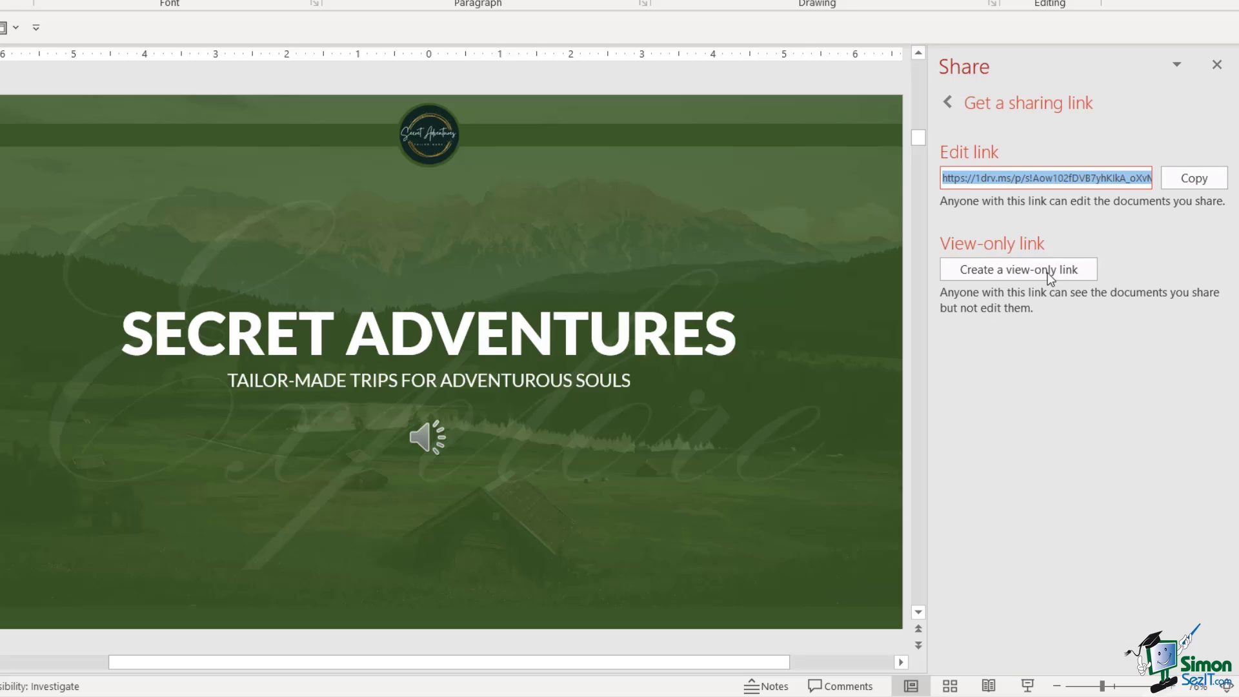
click(1201, 177)
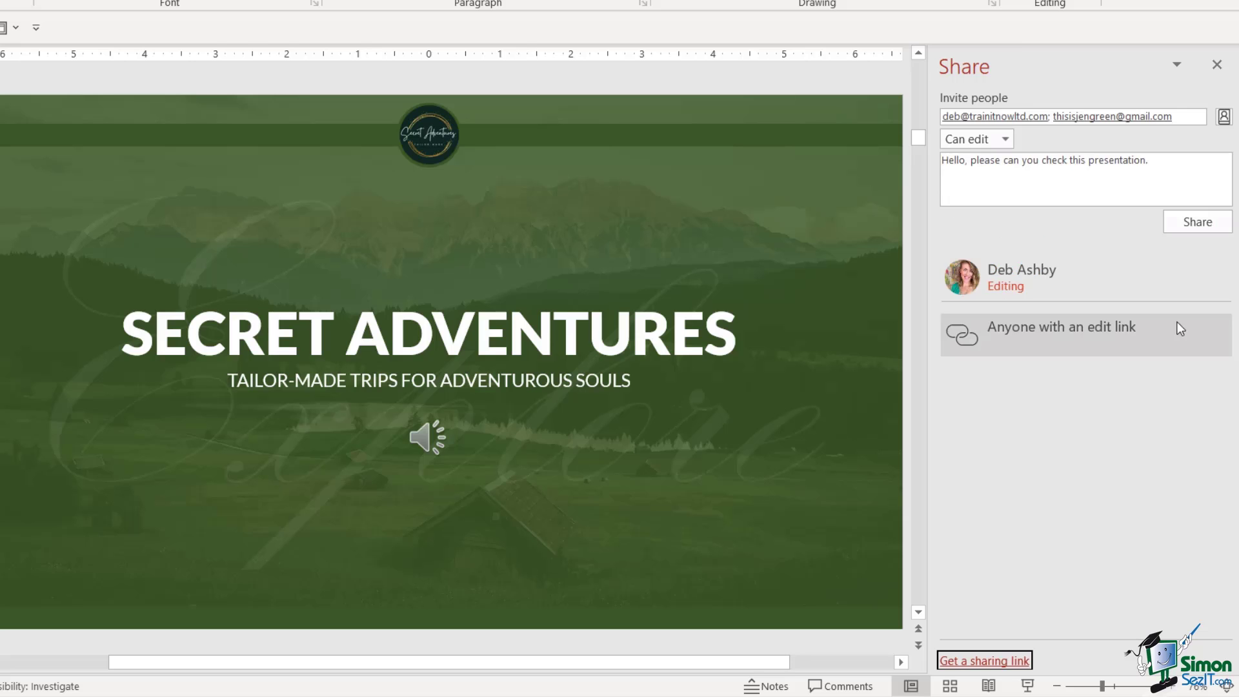
Step: Send the edit invitations to both contacts
click(1197, 221)
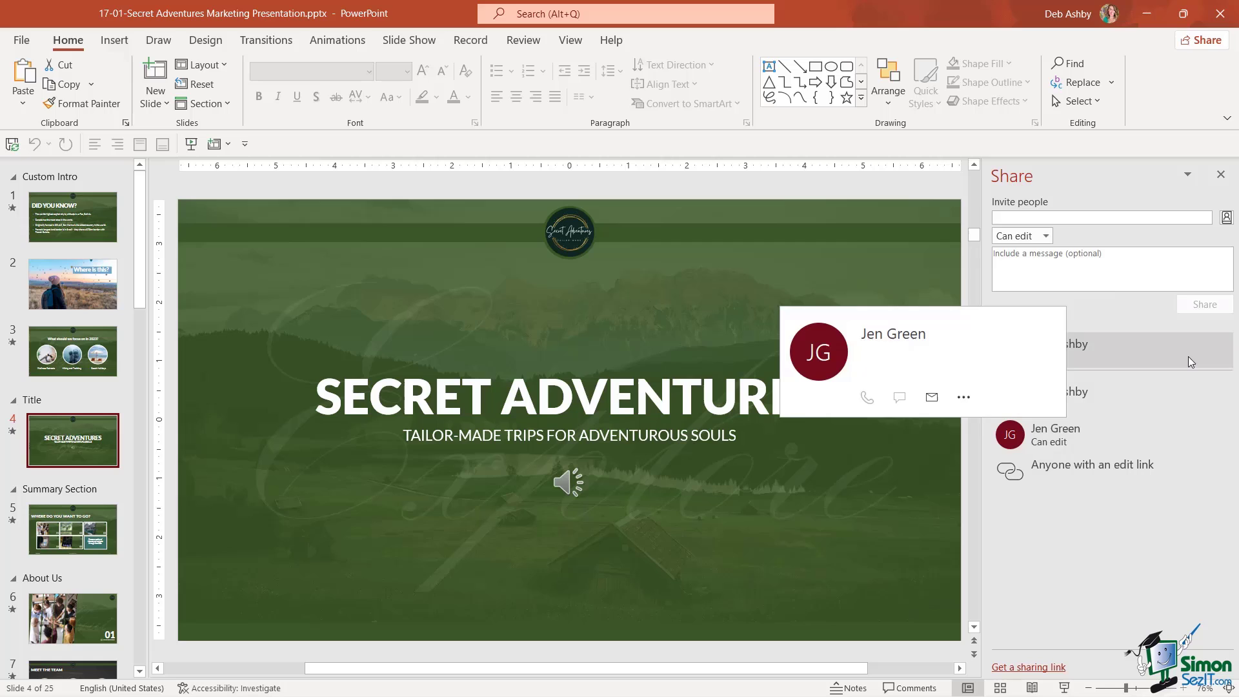
mouse_move(1058, 397)
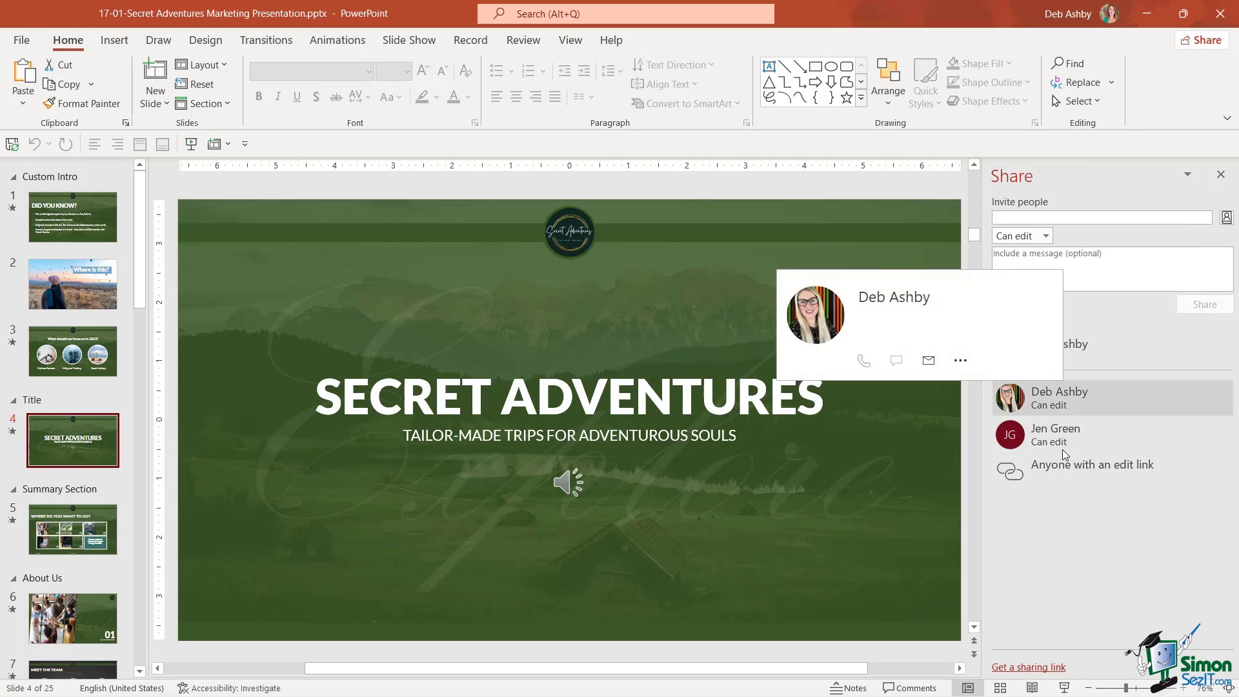
click(1077, 397)
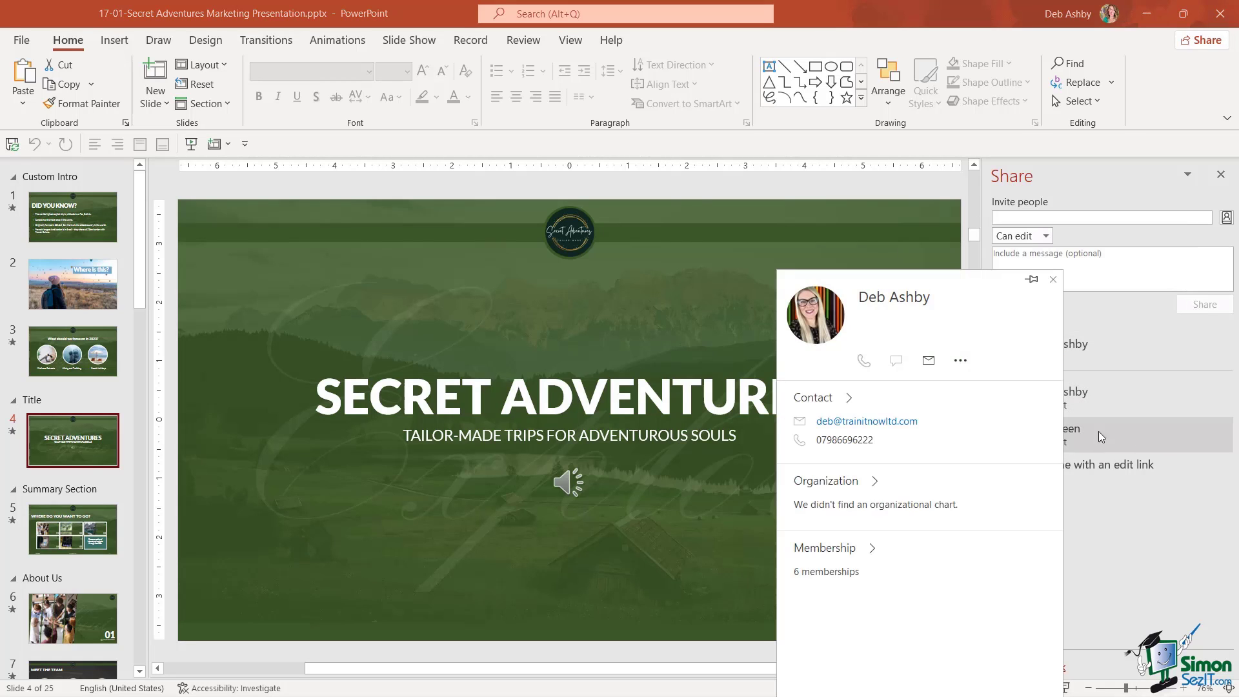
click(1144, 548)
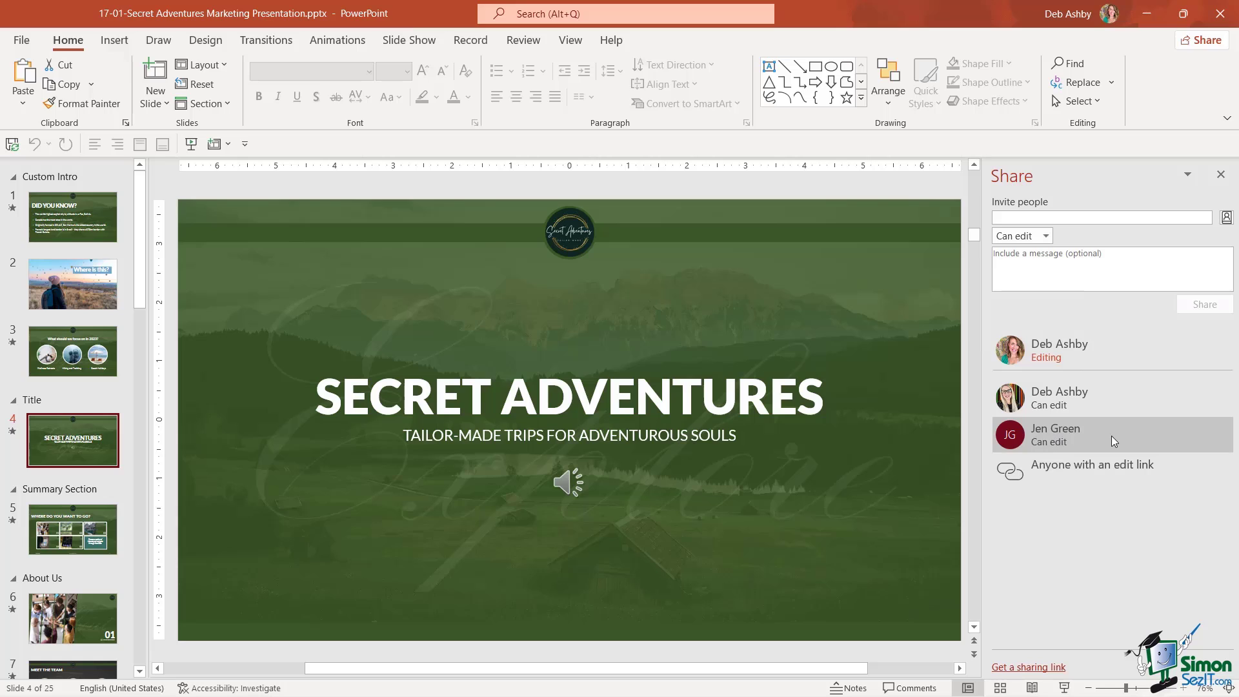
Step: Change the second invitee's permission to Can view
mouse_move(1055, 435)
click(1055, 446)
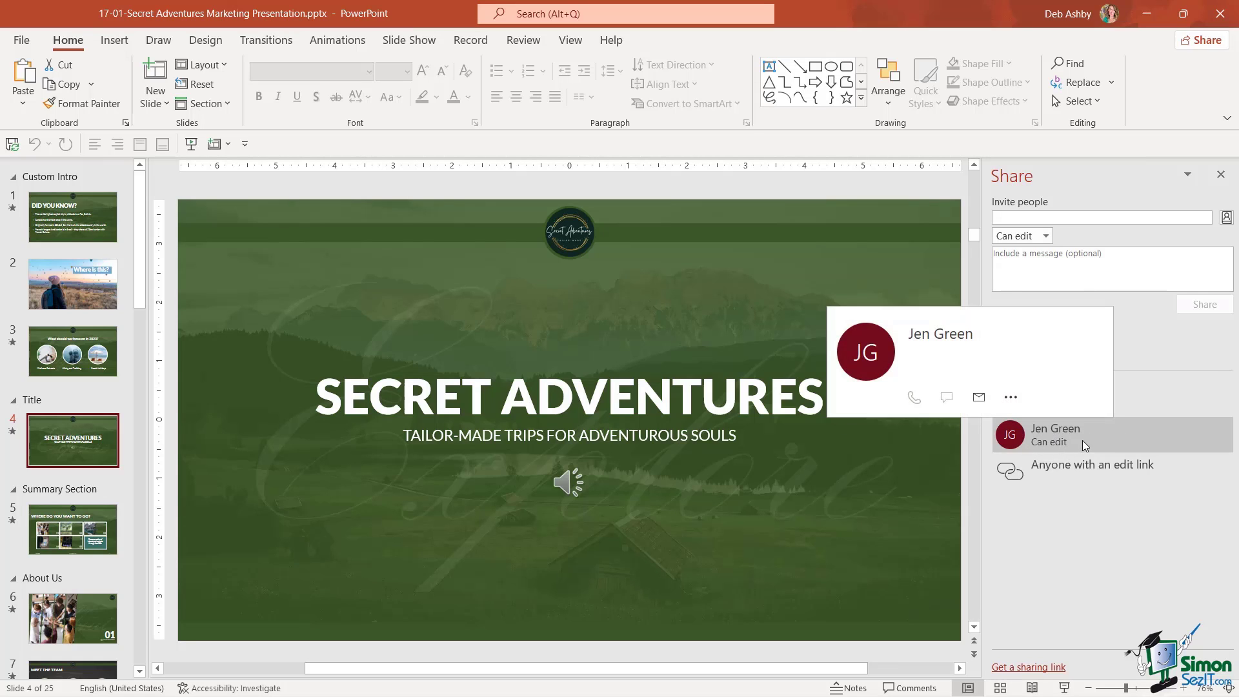
right_click(1140, 440)
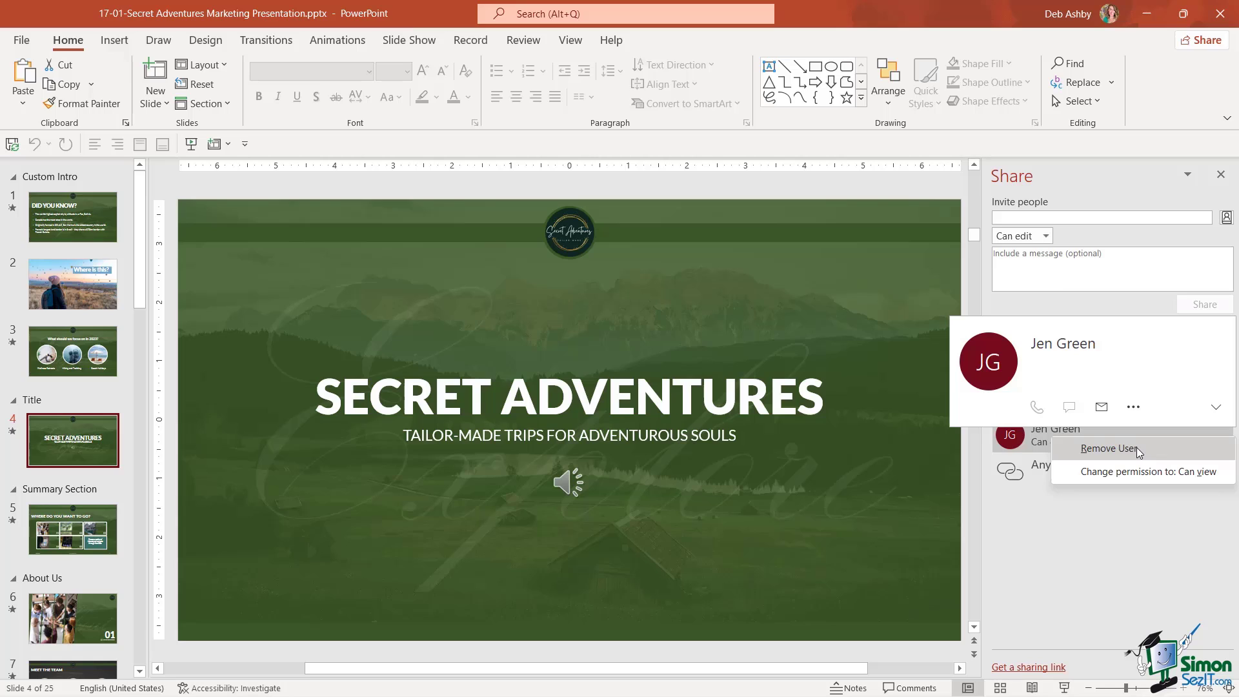
click(1141, 475)
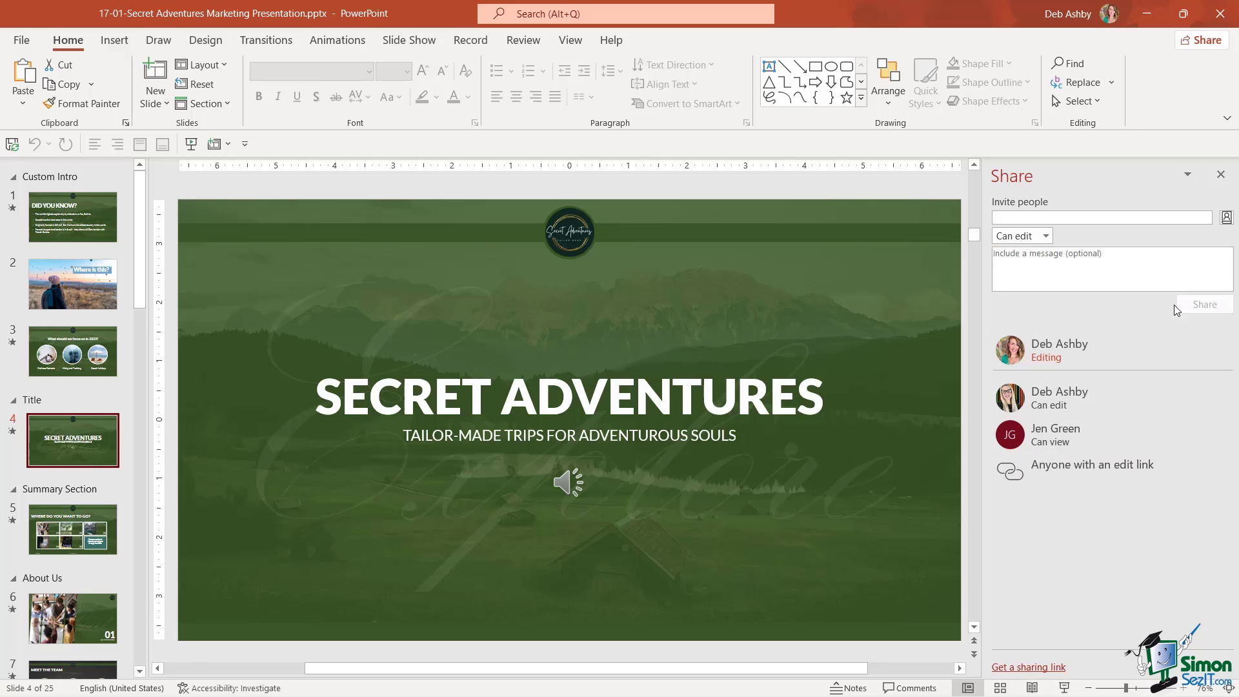
Step: Close the Share pane and show the Share page in the File backstage
click(1220, 175)
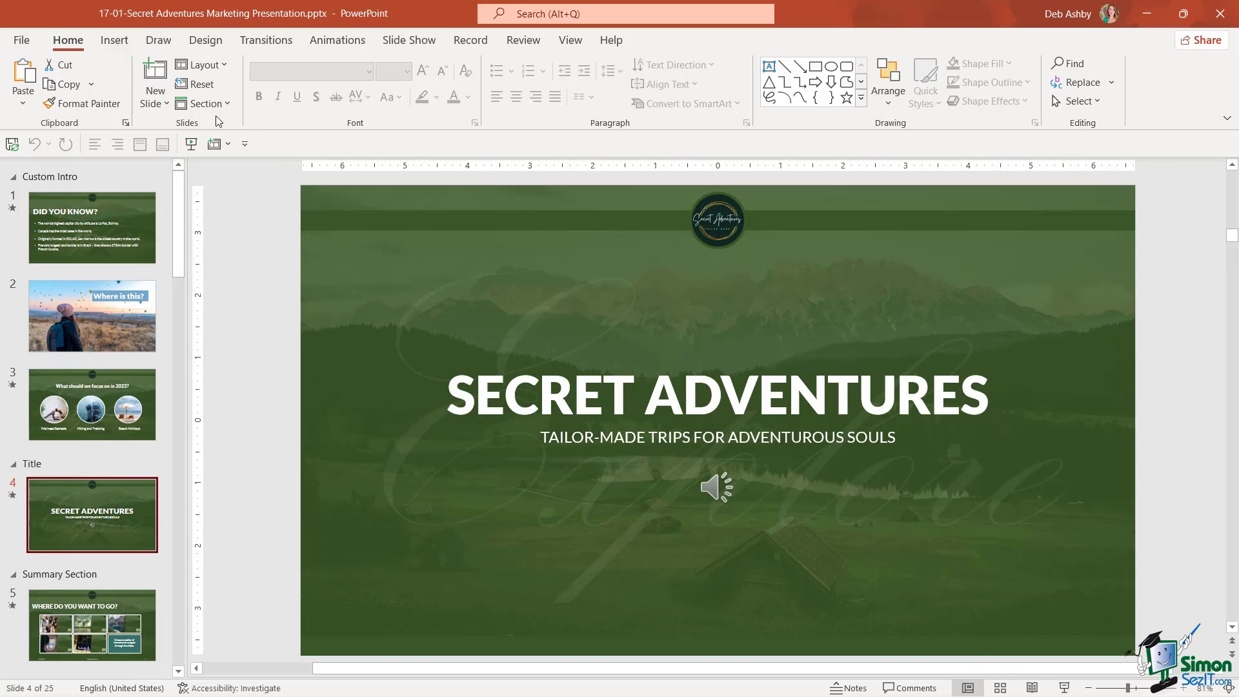
click(26, 44)
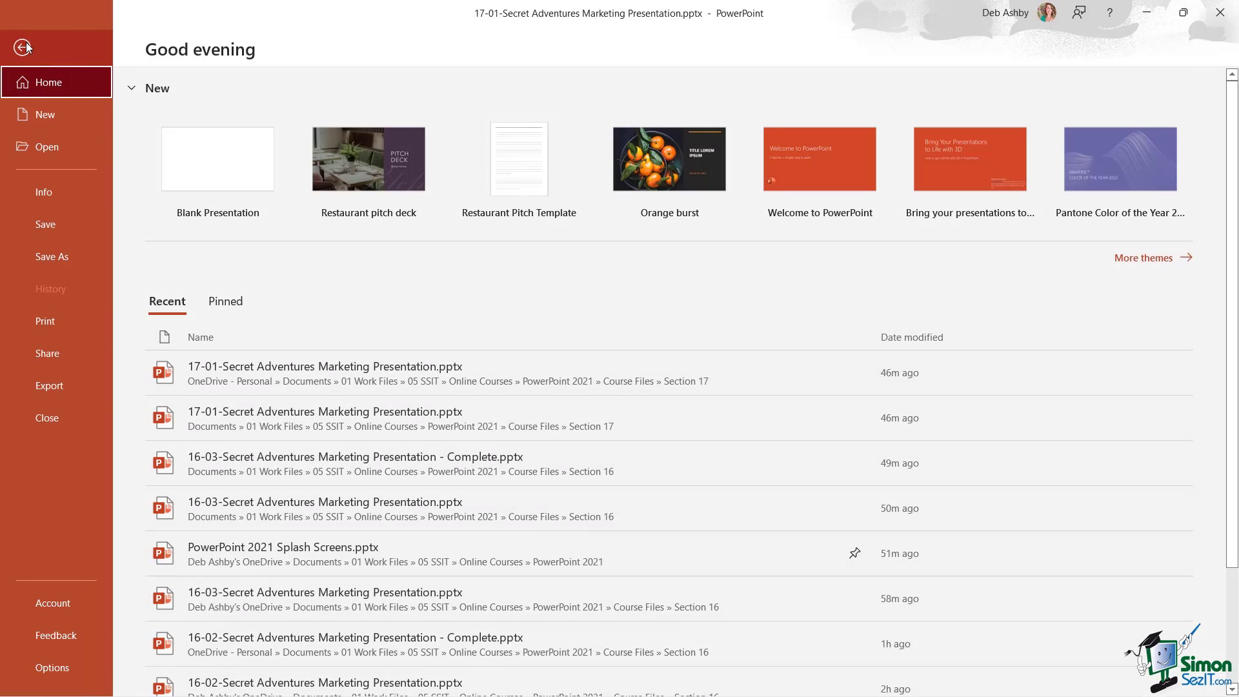
click(52, 358)
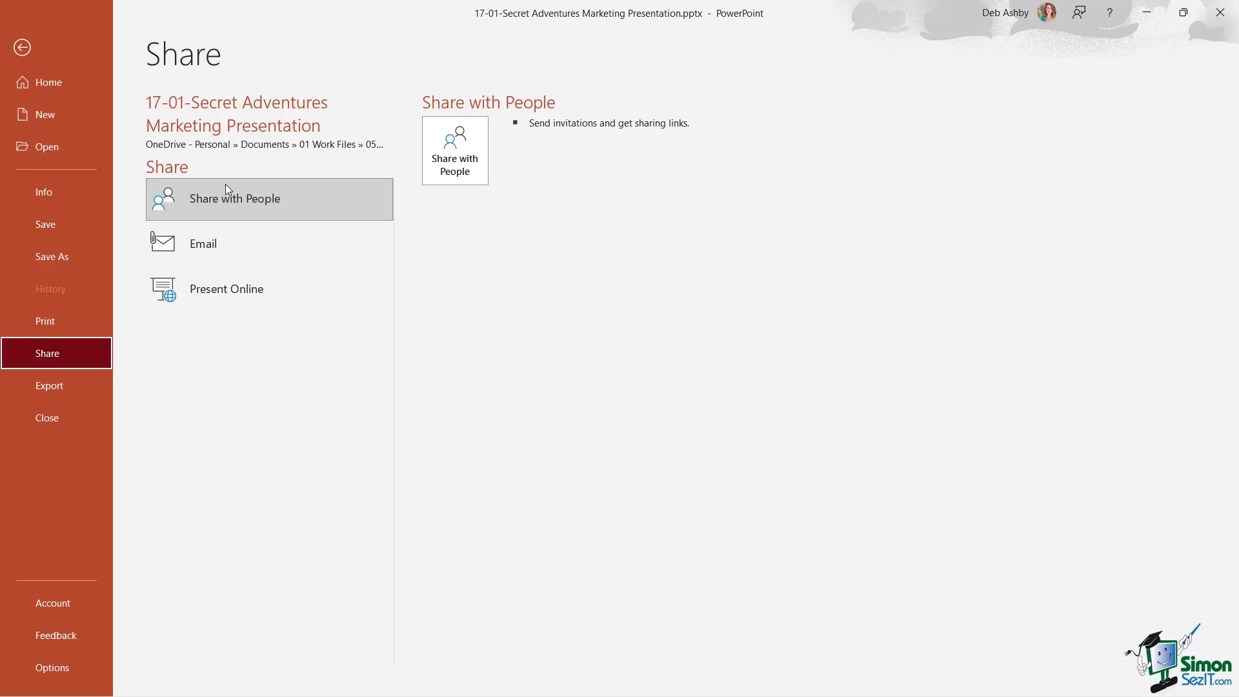
click(453, 154)
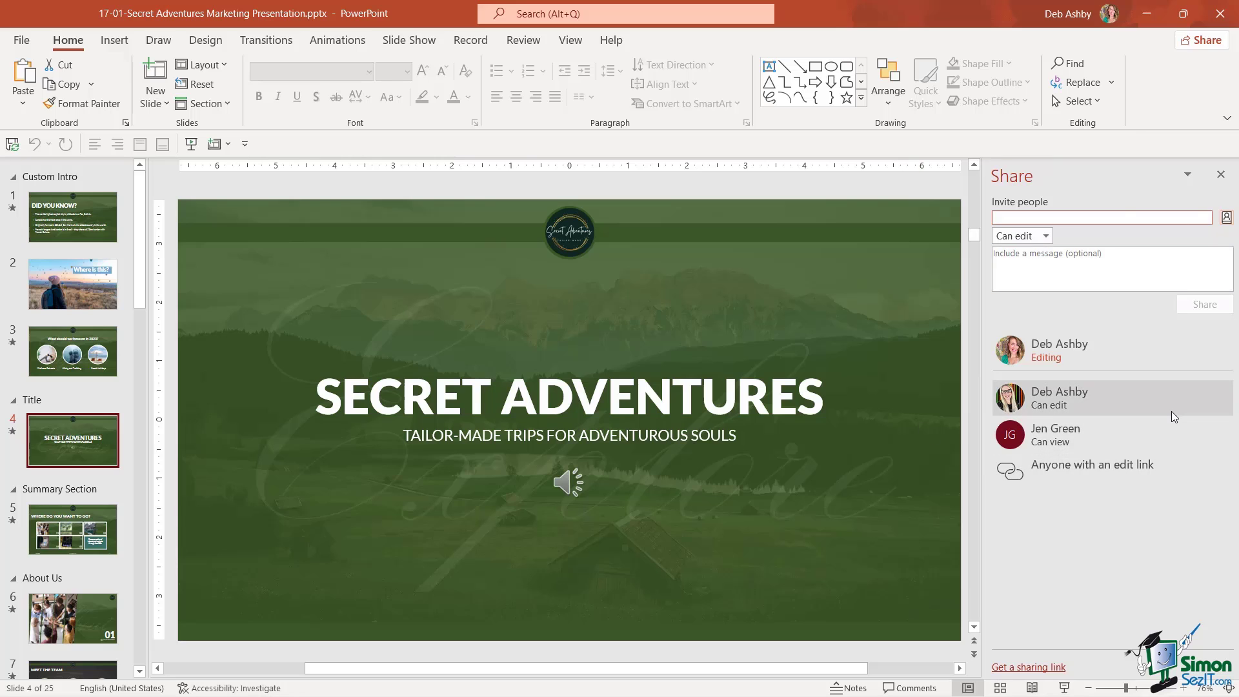
click(1220, 178)
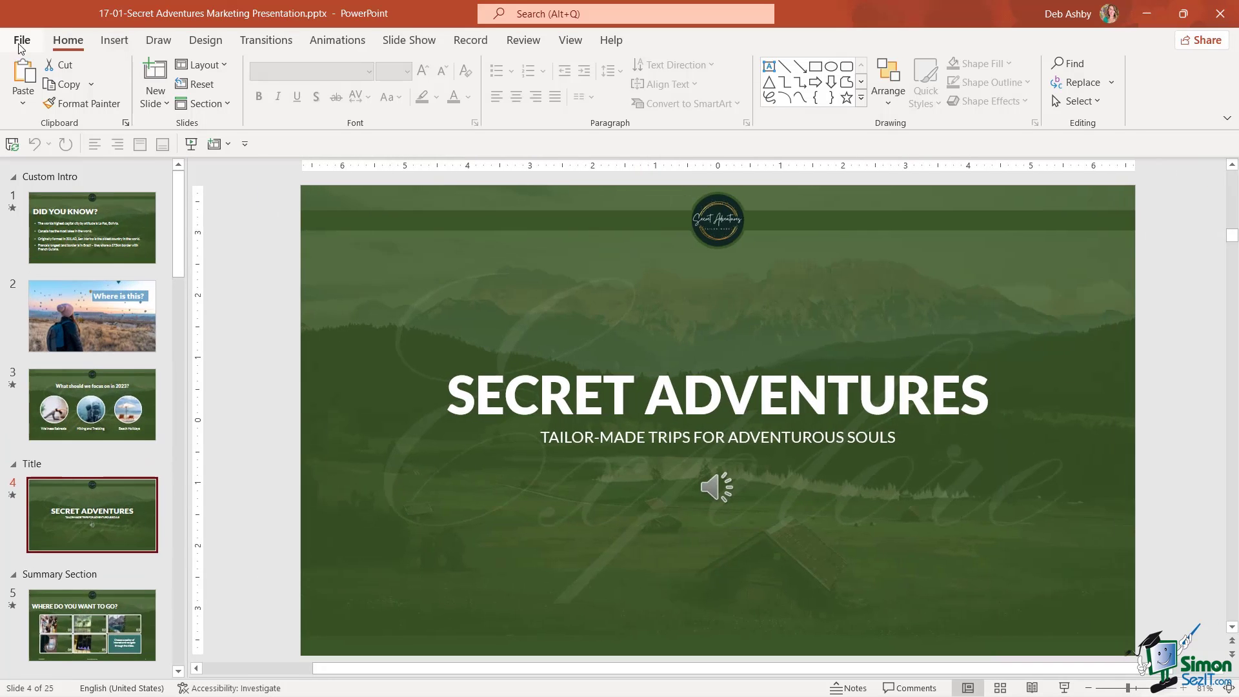
click(22, 40)
click(65, 352)
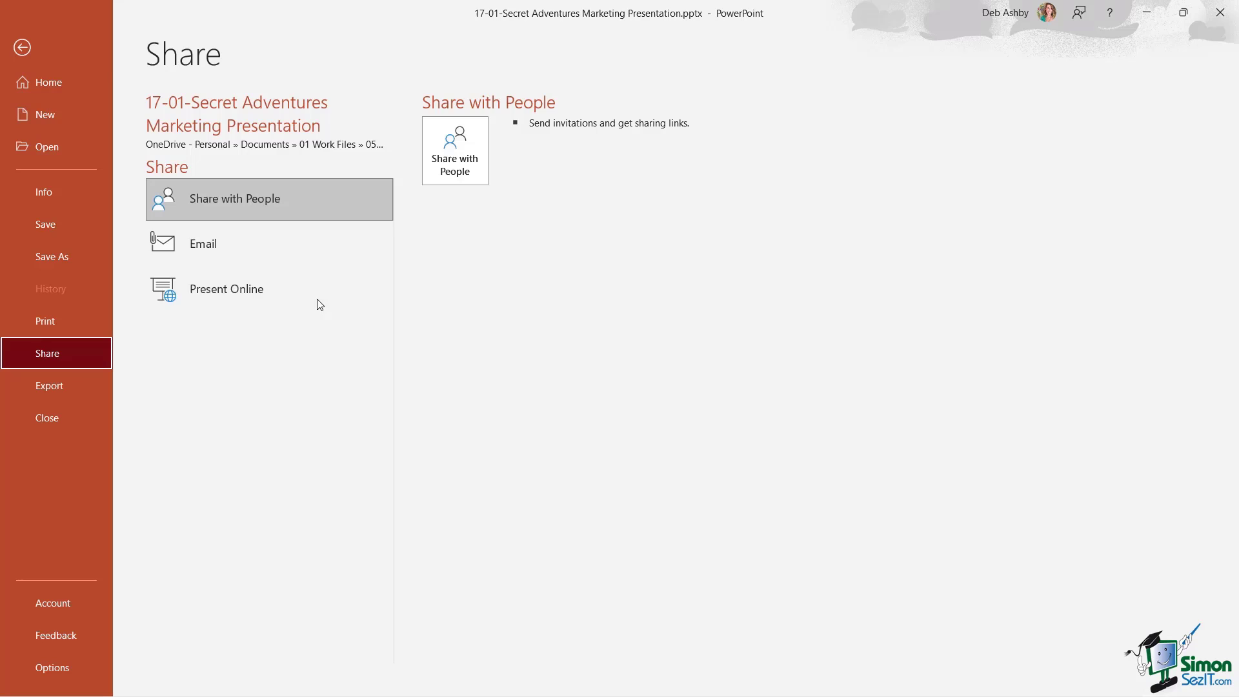
Step: Try emailing the presentation as an attachment, dismiss the too-large warning, and return to Email options
click(203, 246)
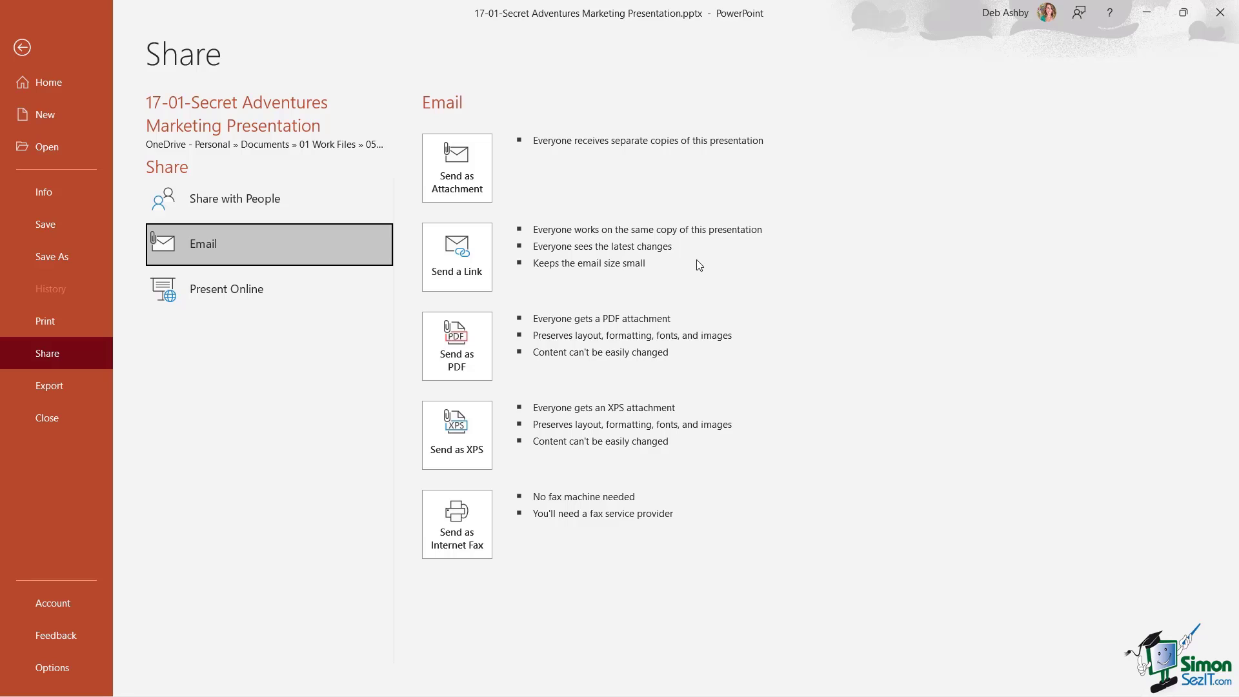
click(470, 181)
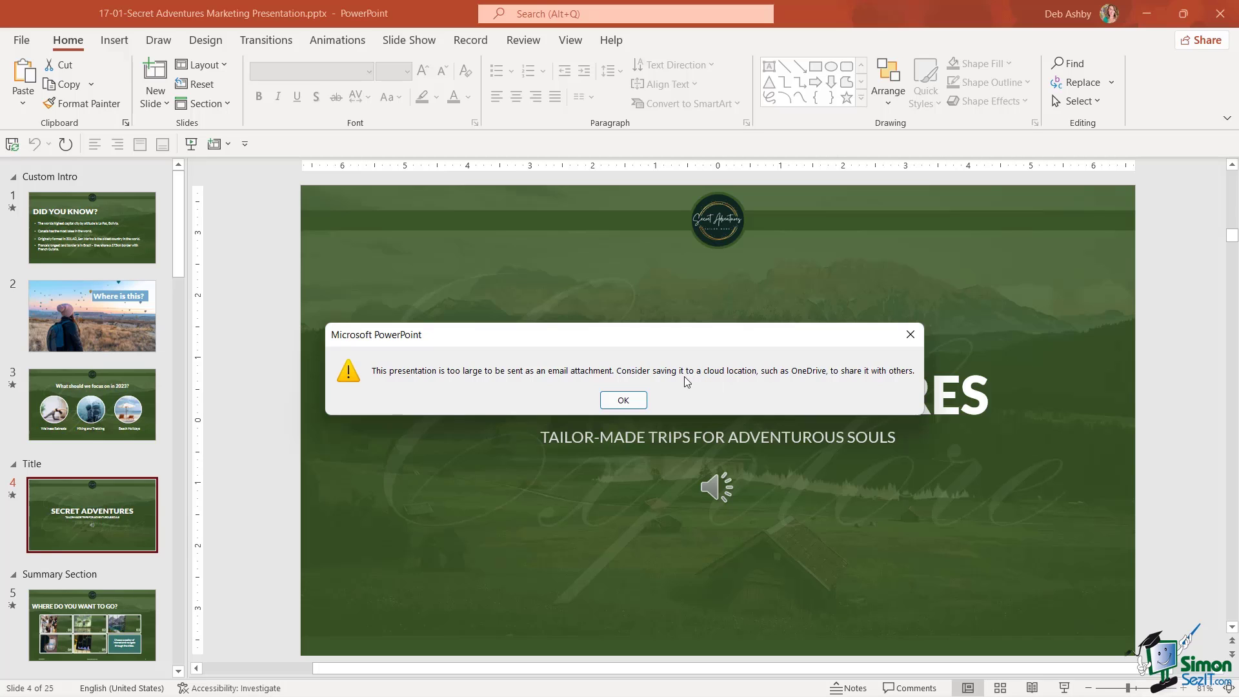
click(909, 334)
click(48, 353)
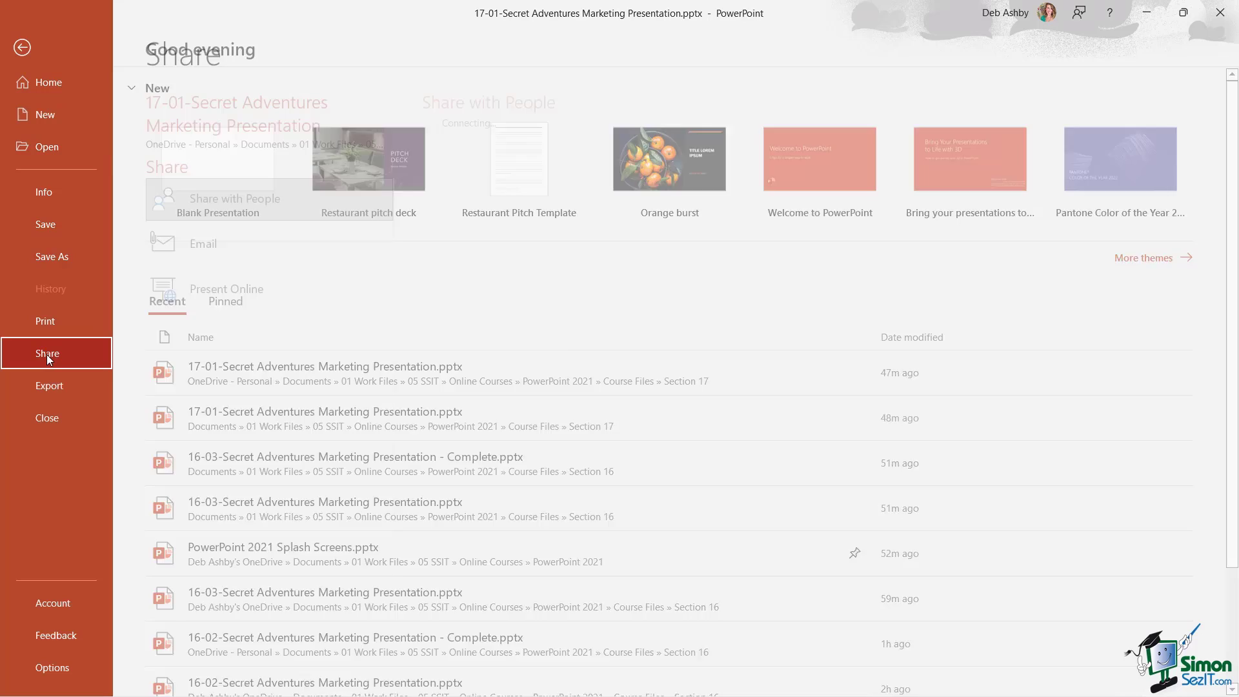
click(155, 240)
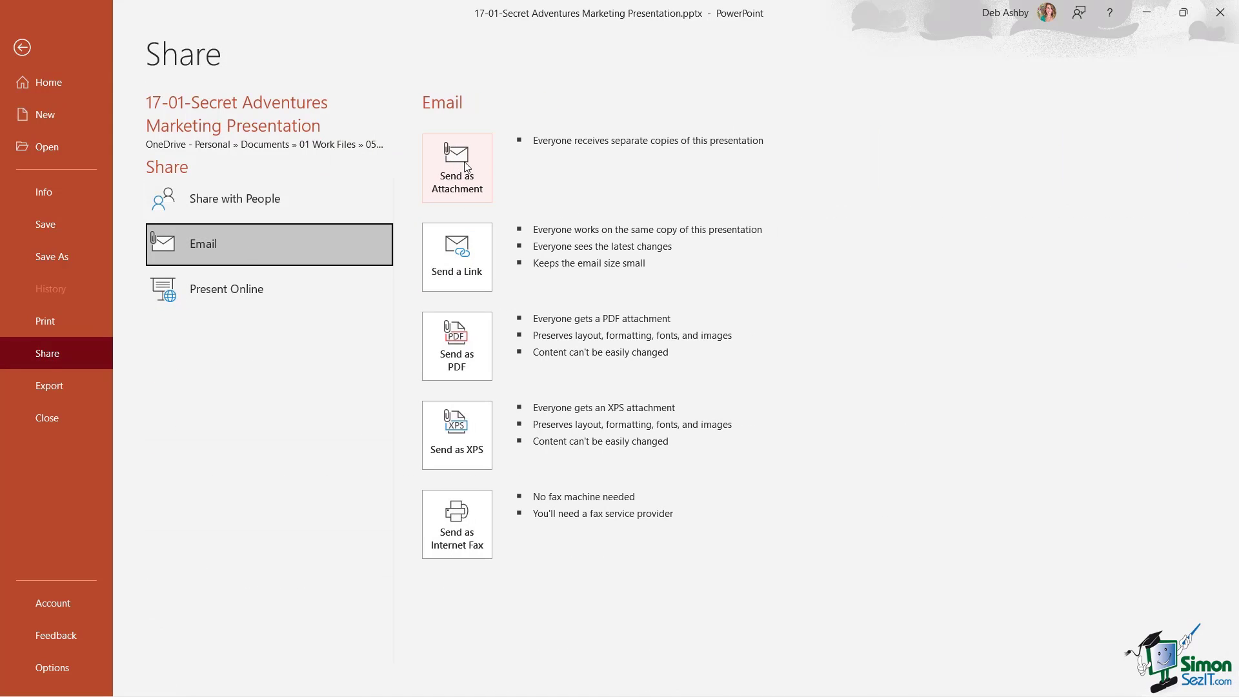
Step: Create an Outlook email with a link to the presentation, then view Present Online details
click(445, 271)
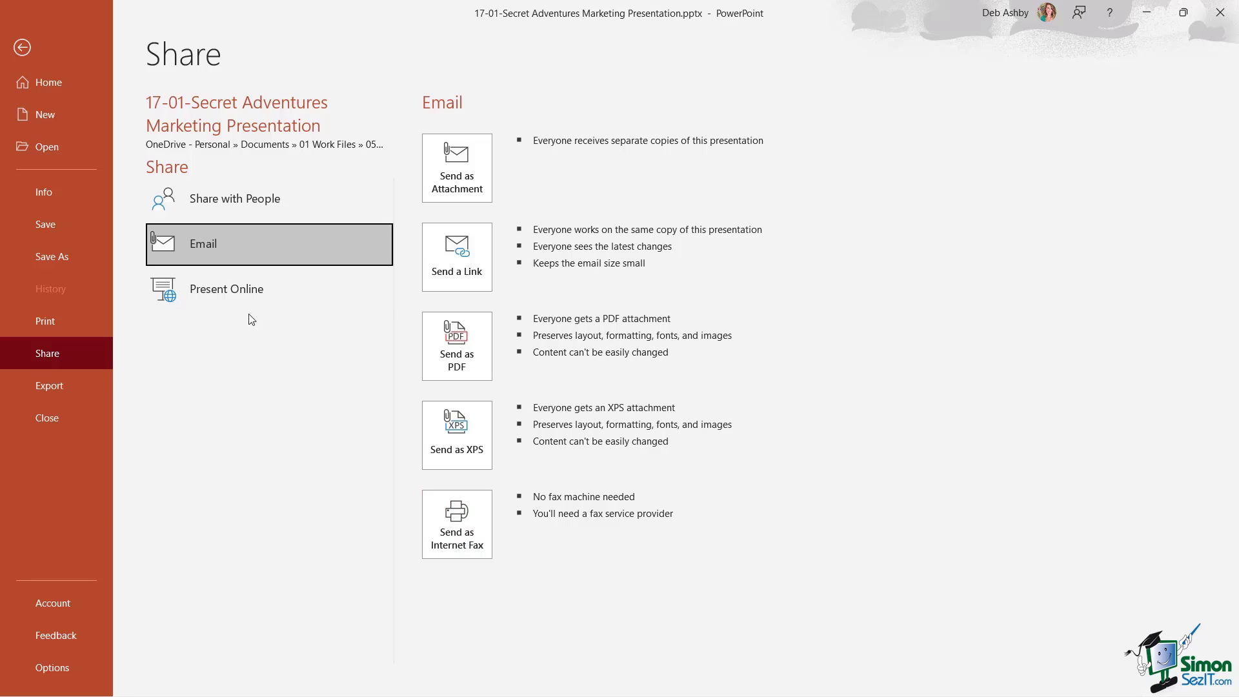
click(237, 289)
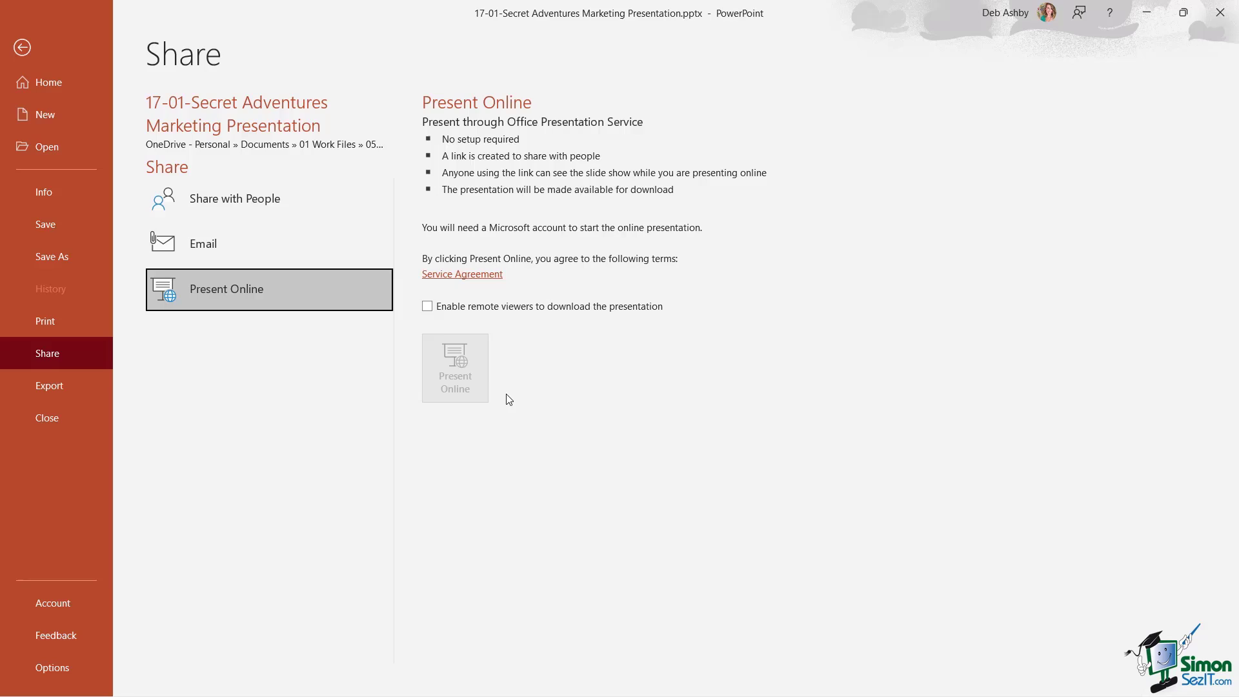
Step: Leave Backstage and return to the Secret Adventures title slide in Normal view
key(Escape)
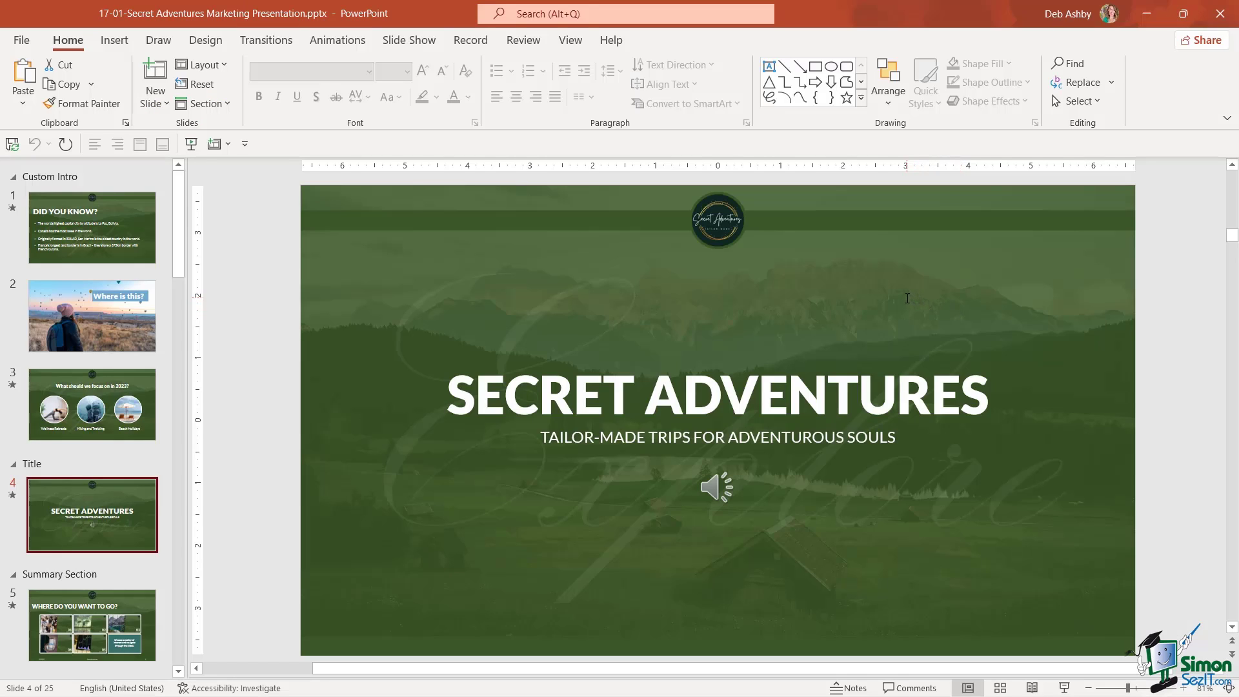